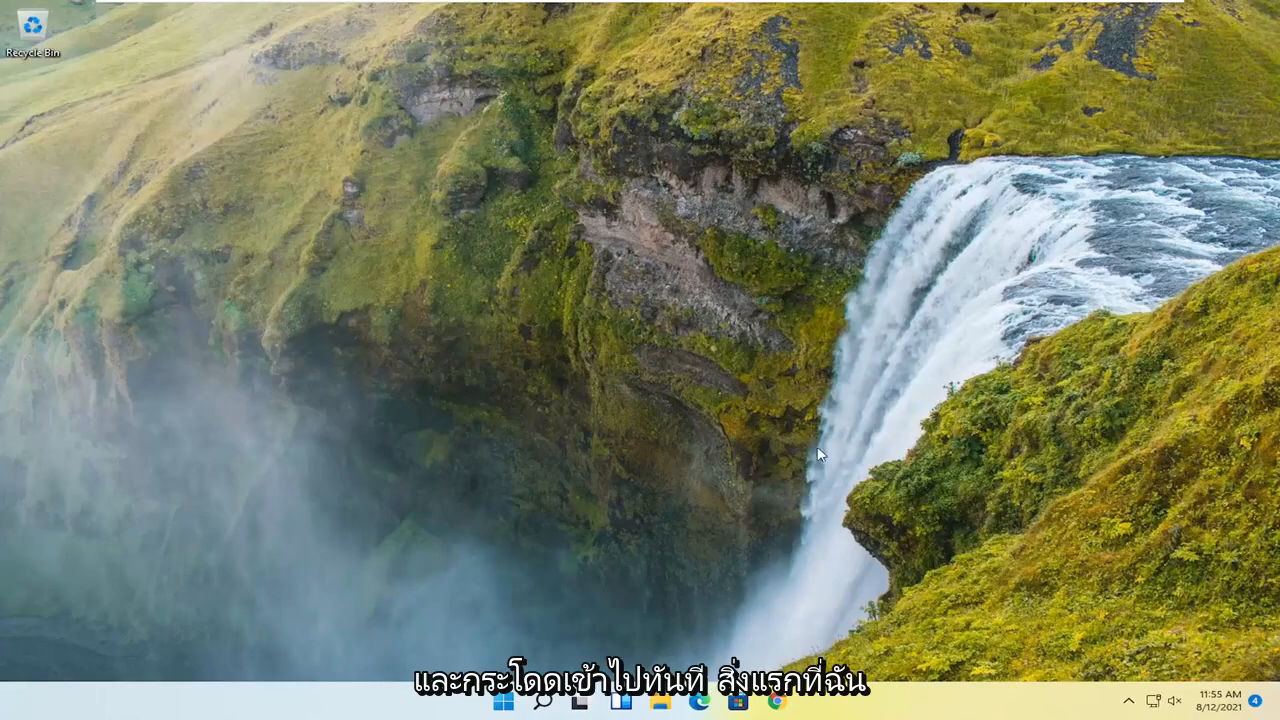
- Search Chrome for 'directx end user runtime web installer', download dxwebsetup.exe from Microsoft and launch it
click(777, 702)
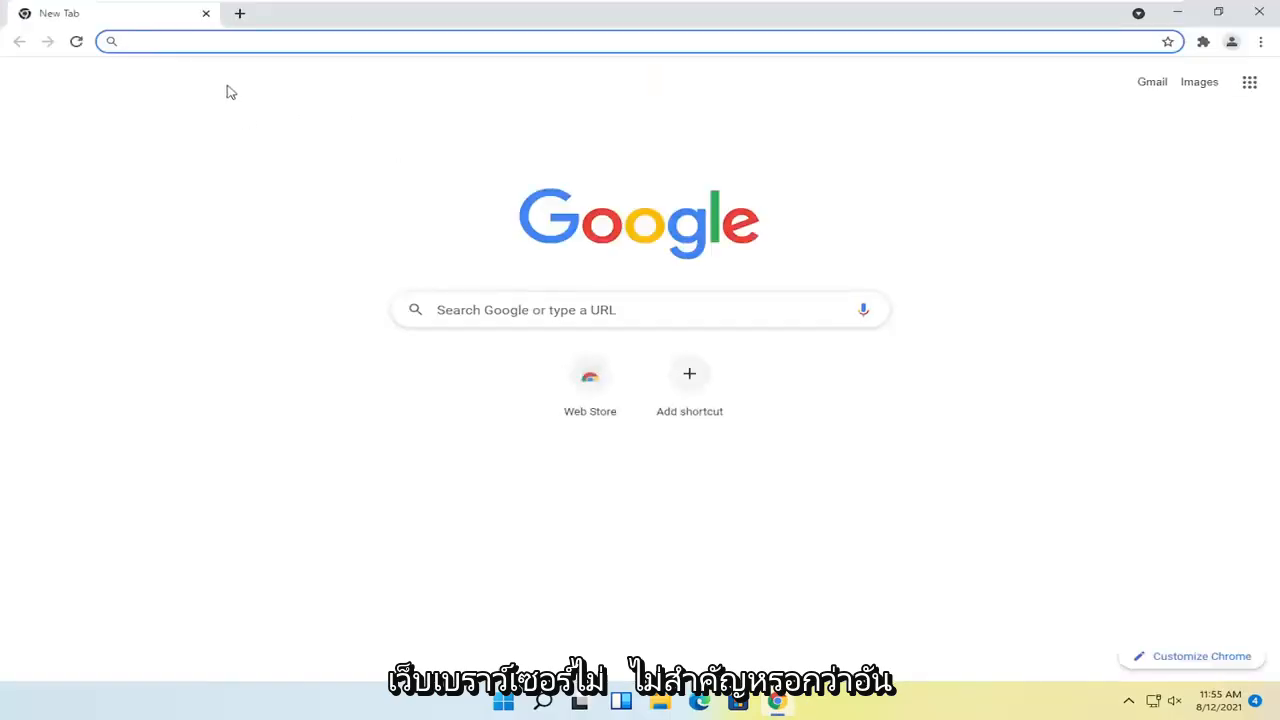
text(directx )
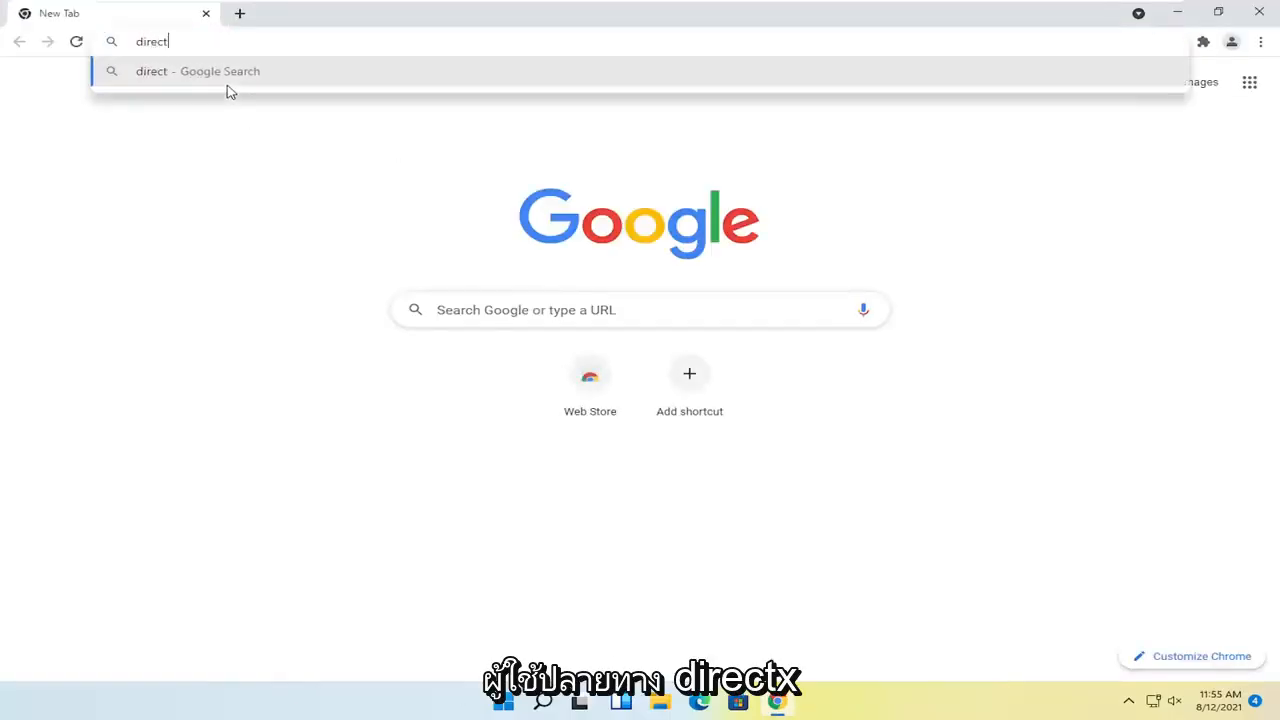
text(end user )
text(runtime w)
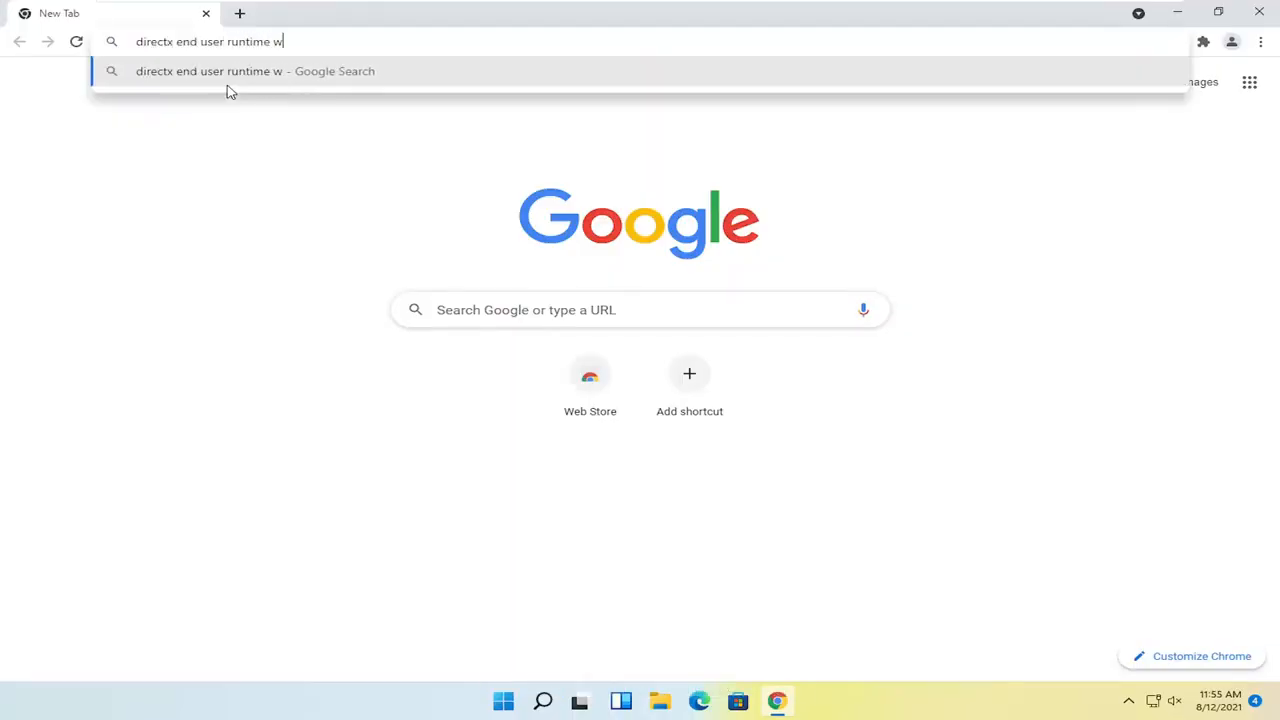
text(eb installer)
key(Return)
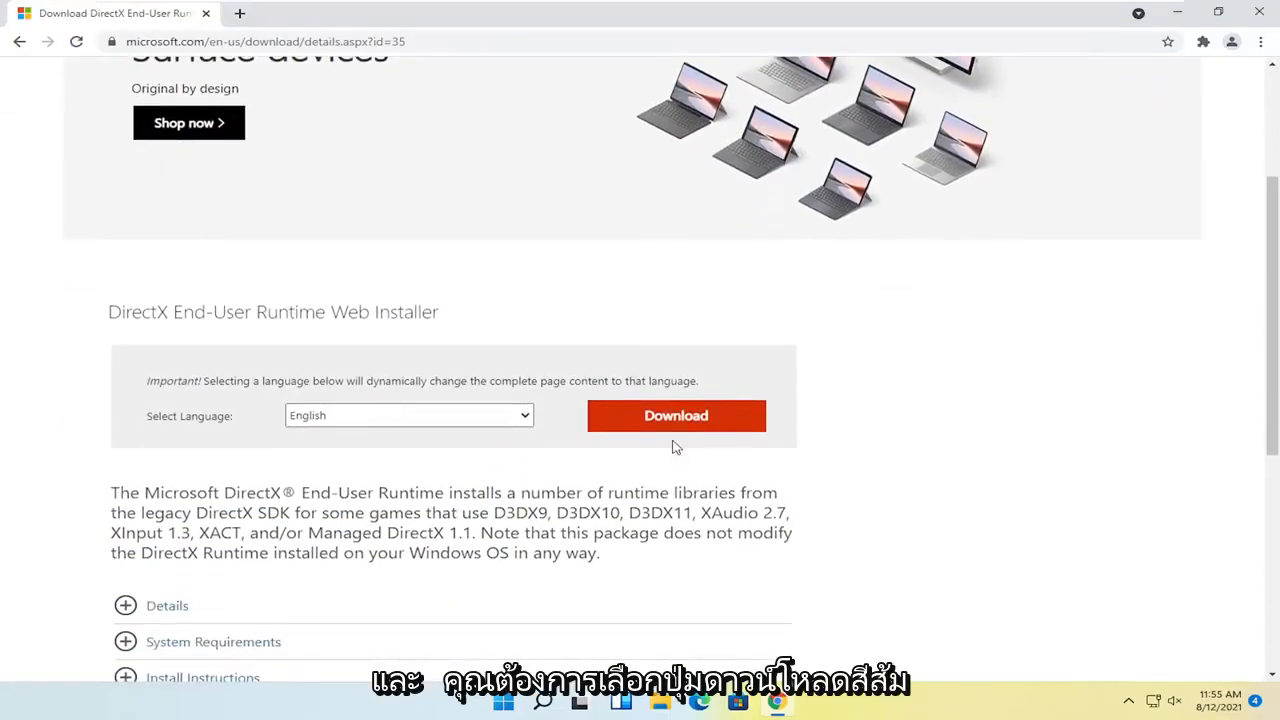
click(711, 417)
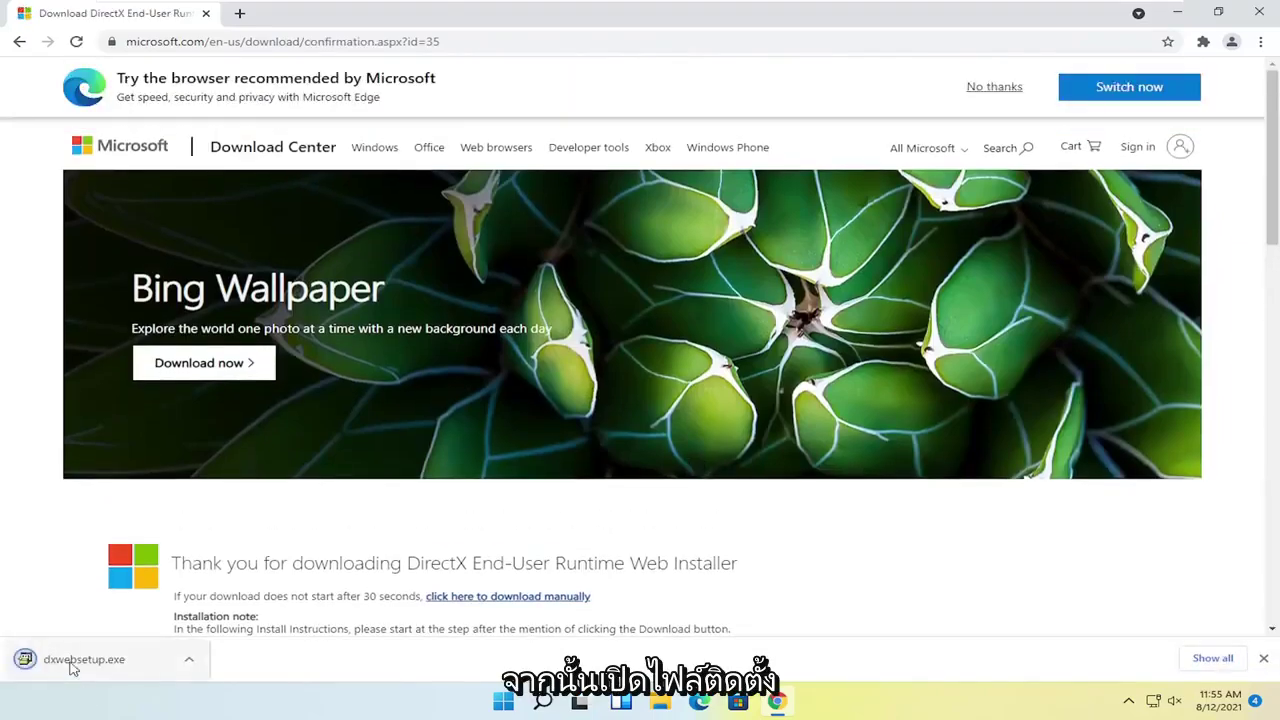
click(84, 659)
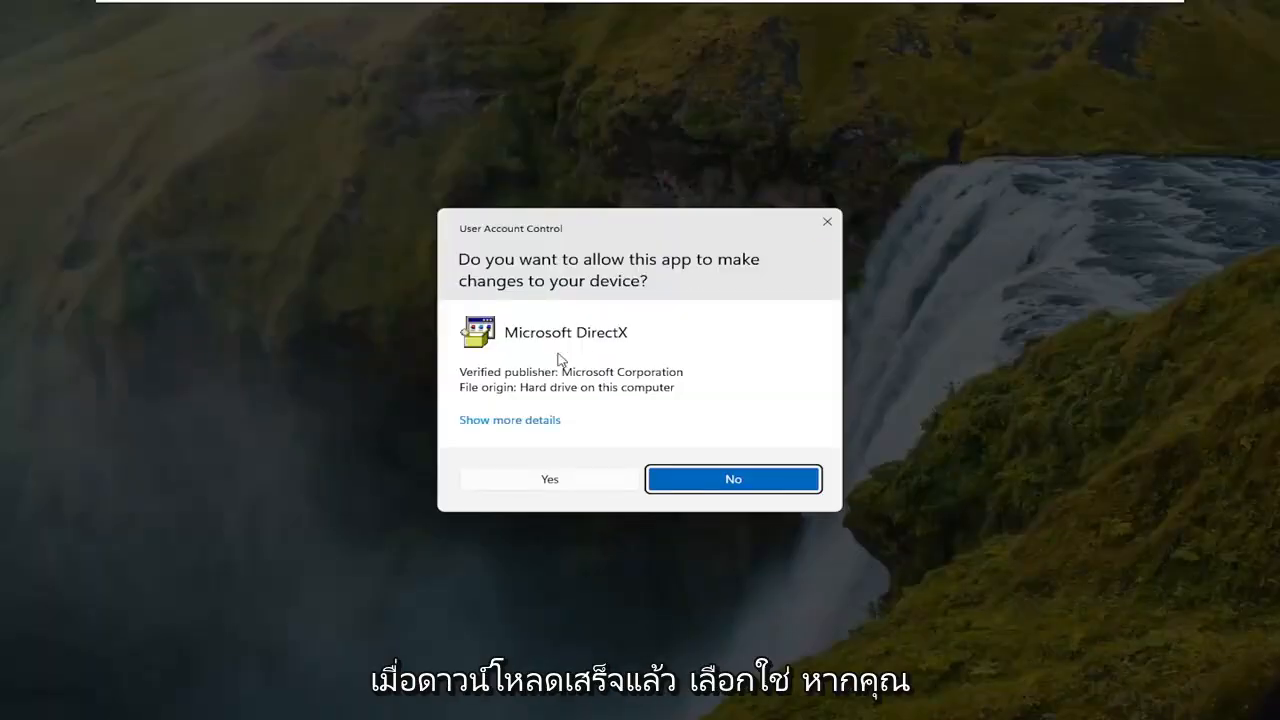
- Allow the setup through User Account Control and accept the DirectX license agreement
click(549, 481)
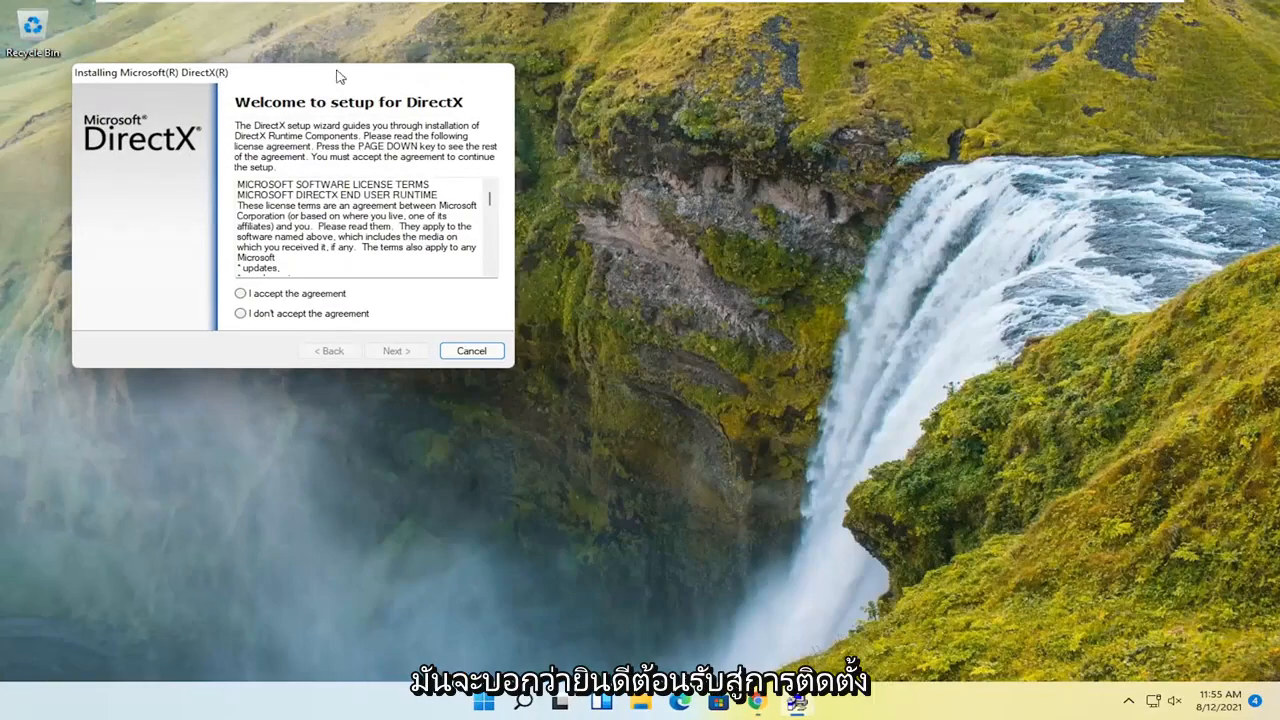
drag(340, 76, 635, 166)
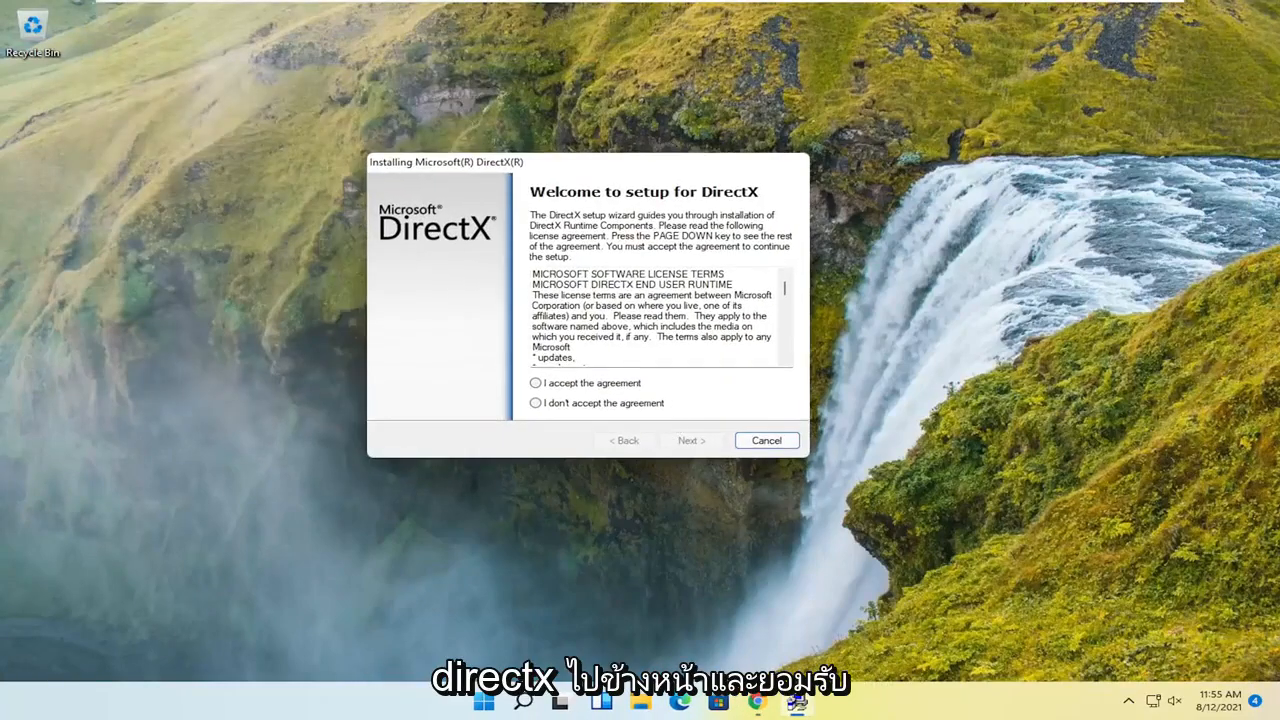
click(536, 383)
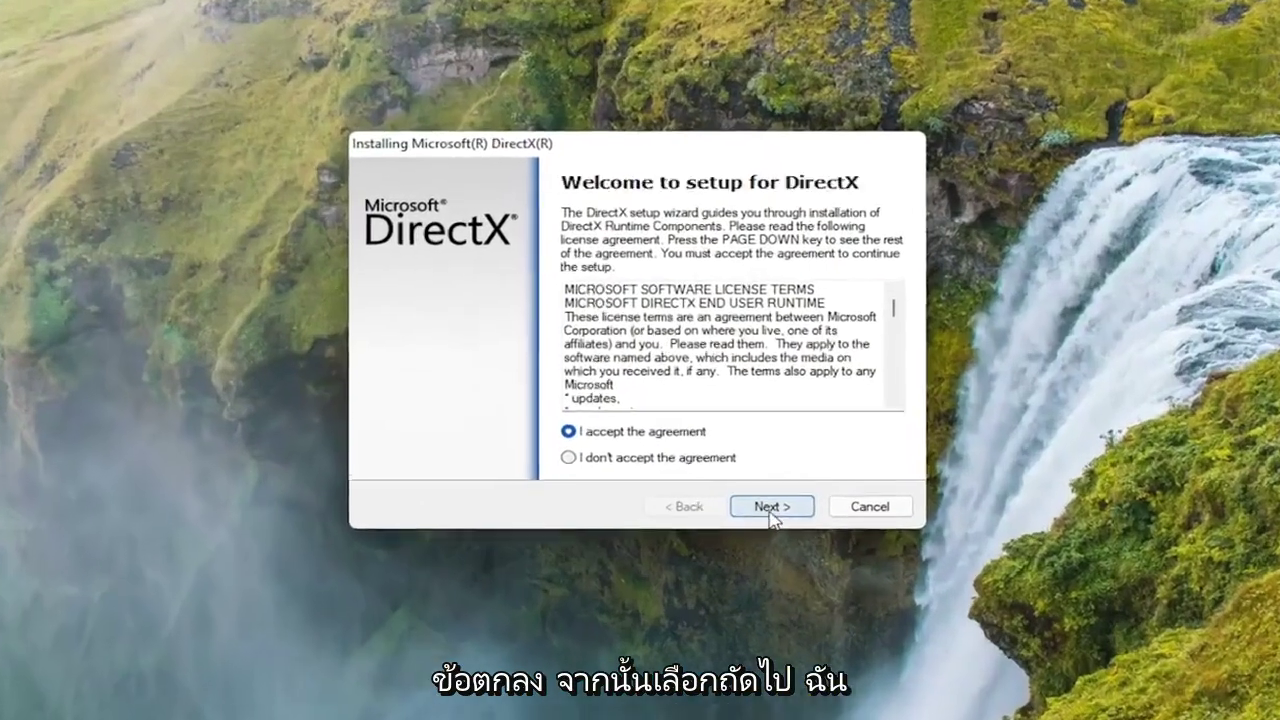
- Decline the Bing Bar offer and reach the 98.2 MB runtime component summary
click(773, 514)
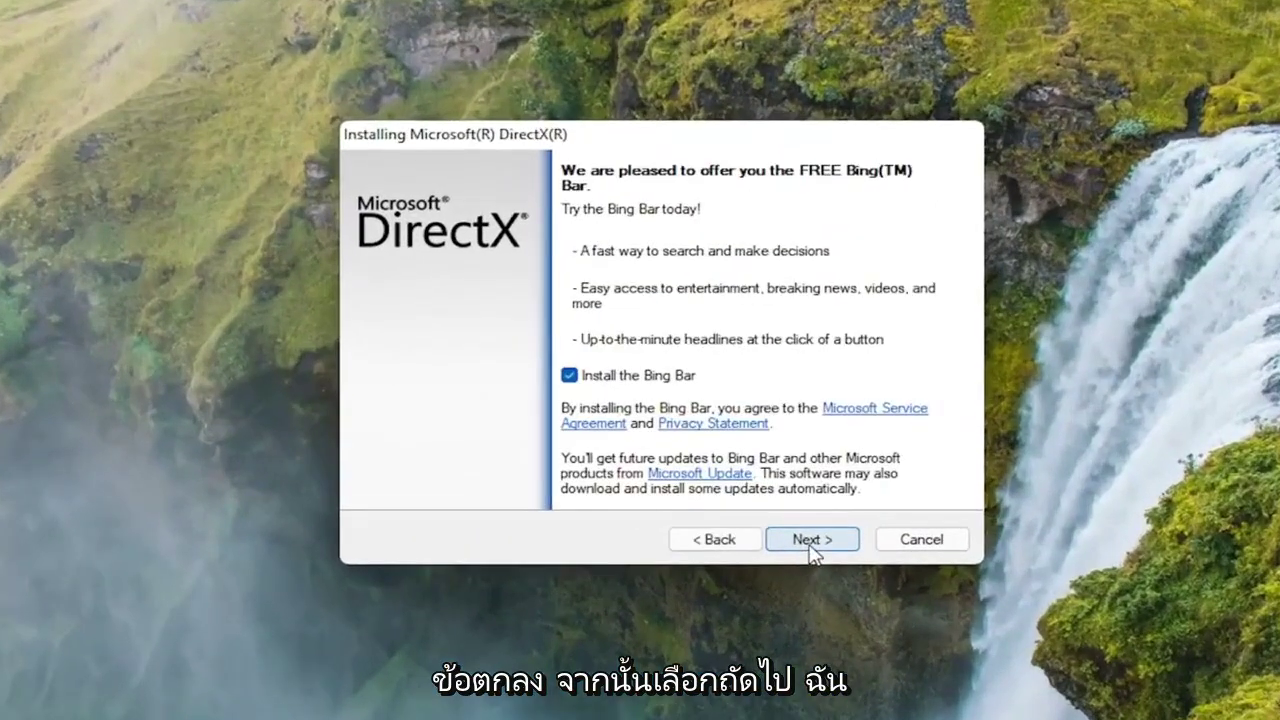
click(569, 375)
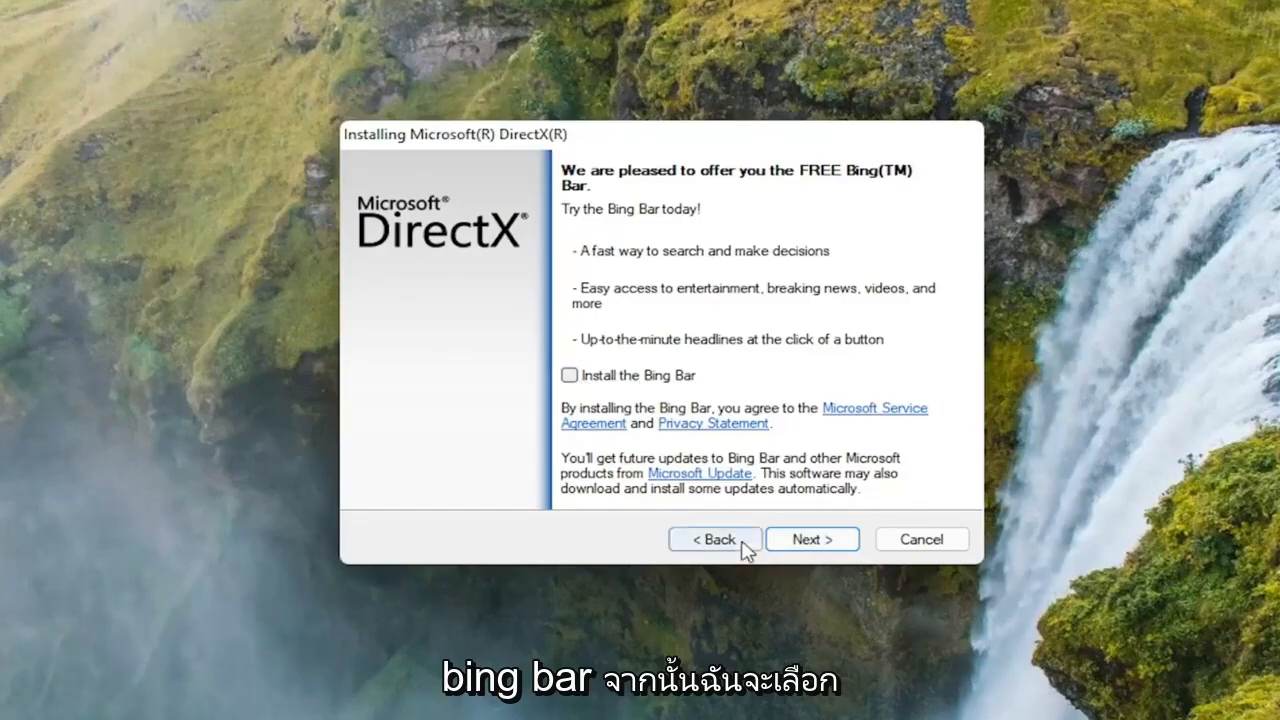
click(812, 539)
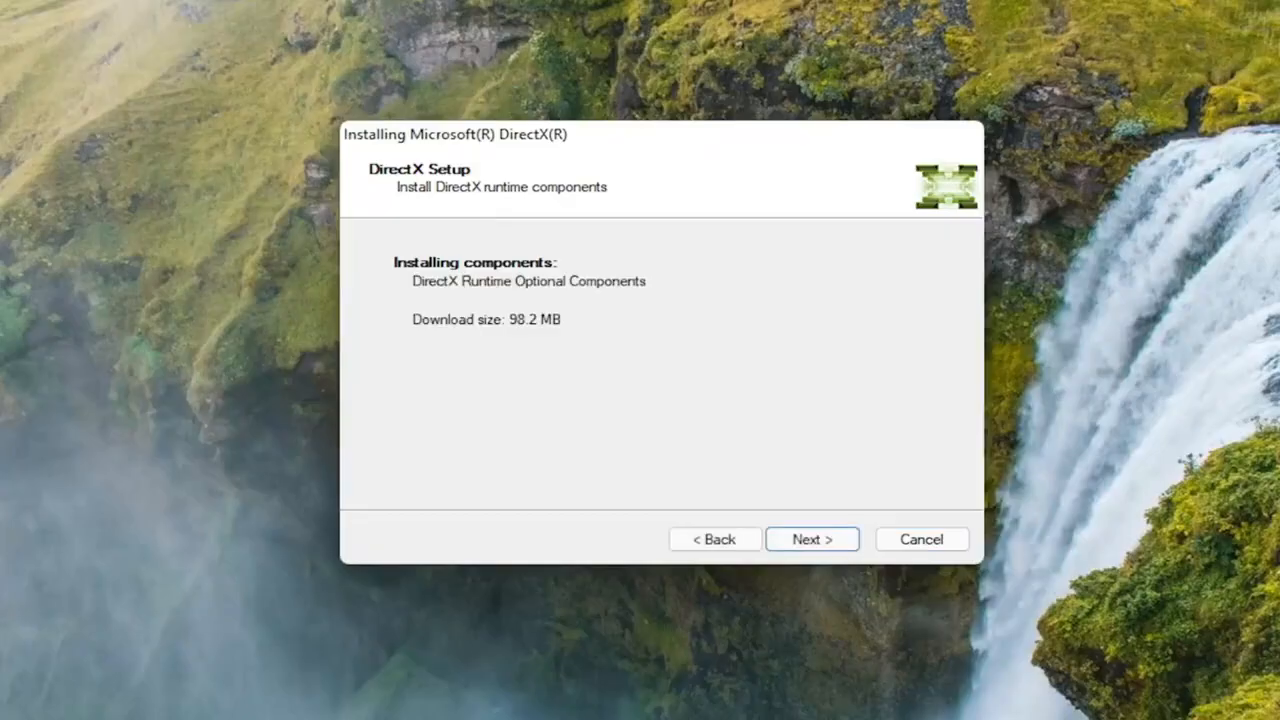
- Begin downloading and installing the 98.2 MB DirectX runtime components
click(812, 540)
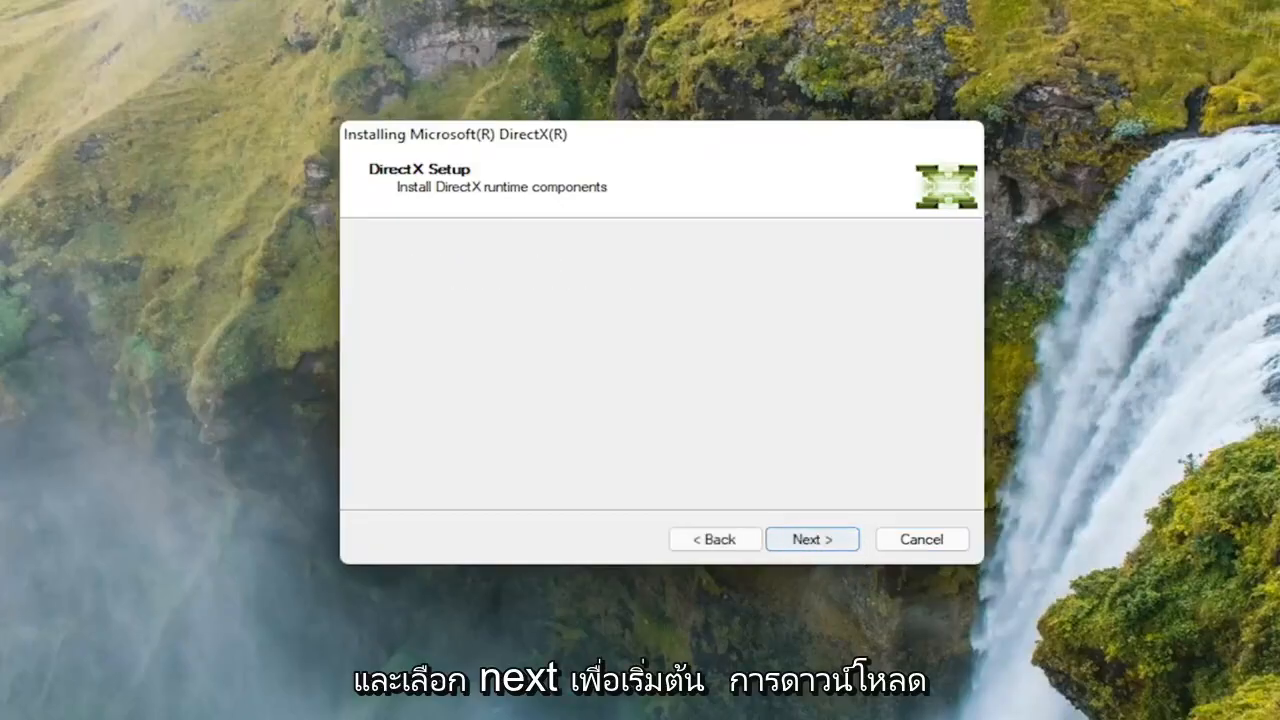